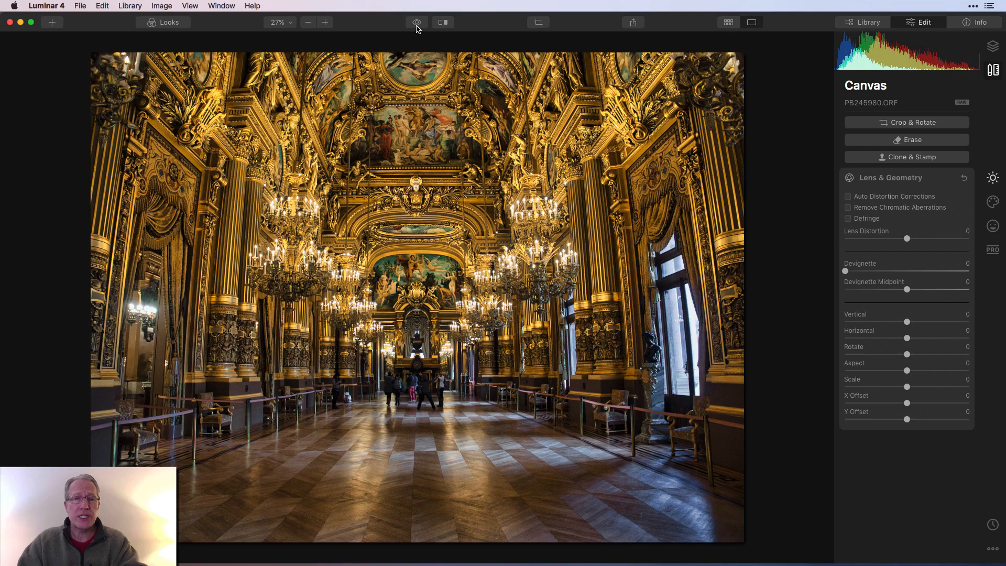
# Compare the edited hall photo with its unedited original twice
pyautogui.click(417, 26)
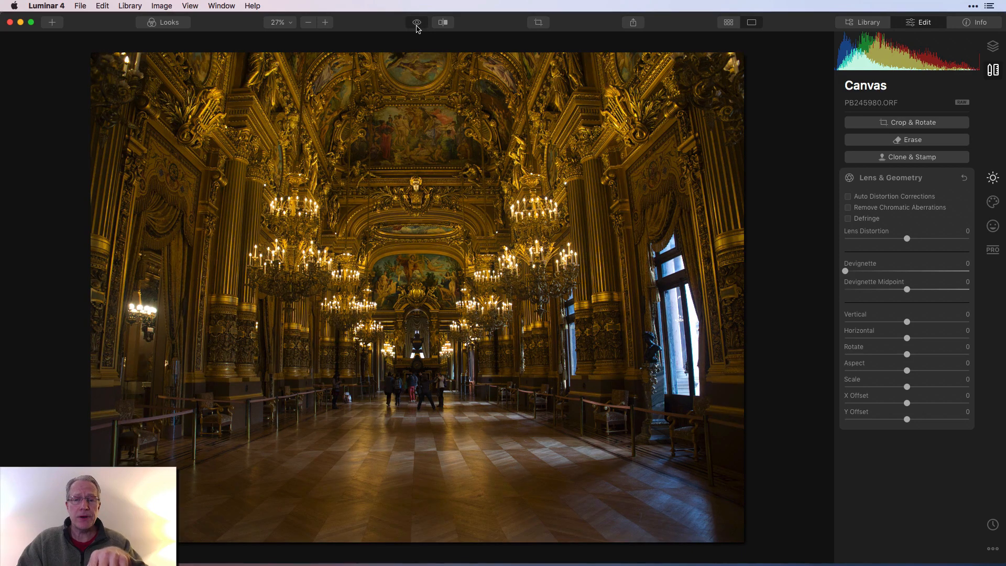
pyautogui.click(417, 28)
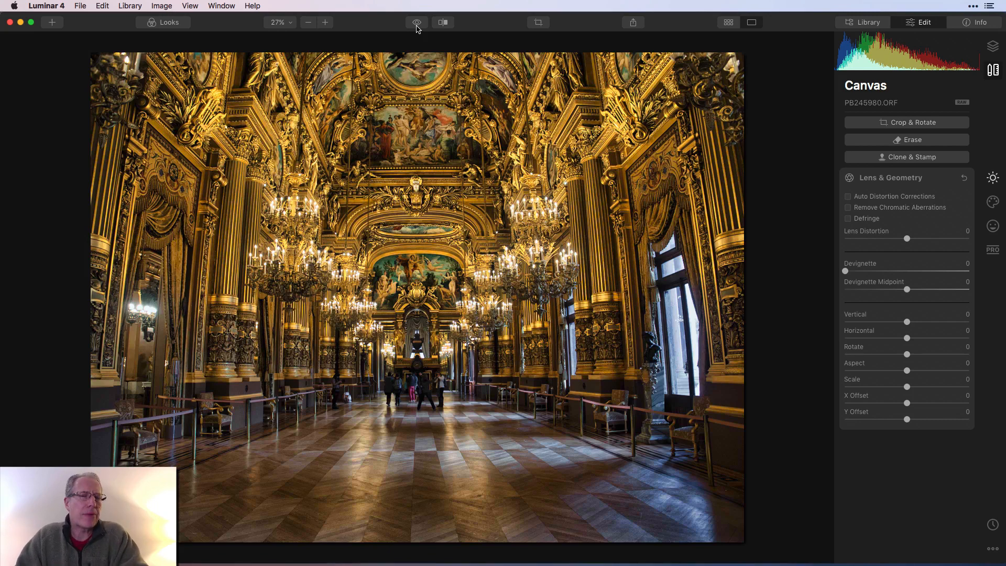
pyautogui.click(418, 29)
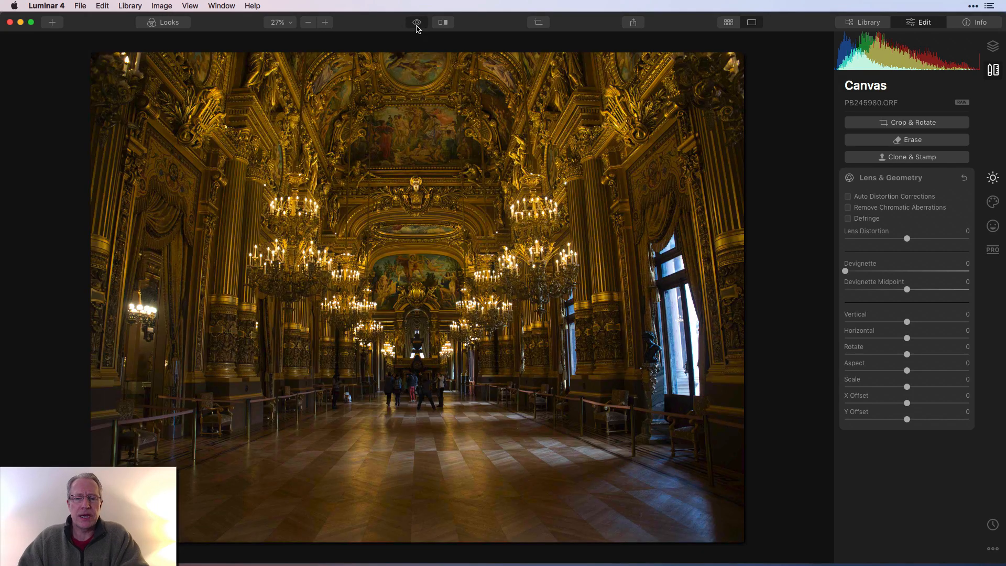
pyautogui.click(418, 28)
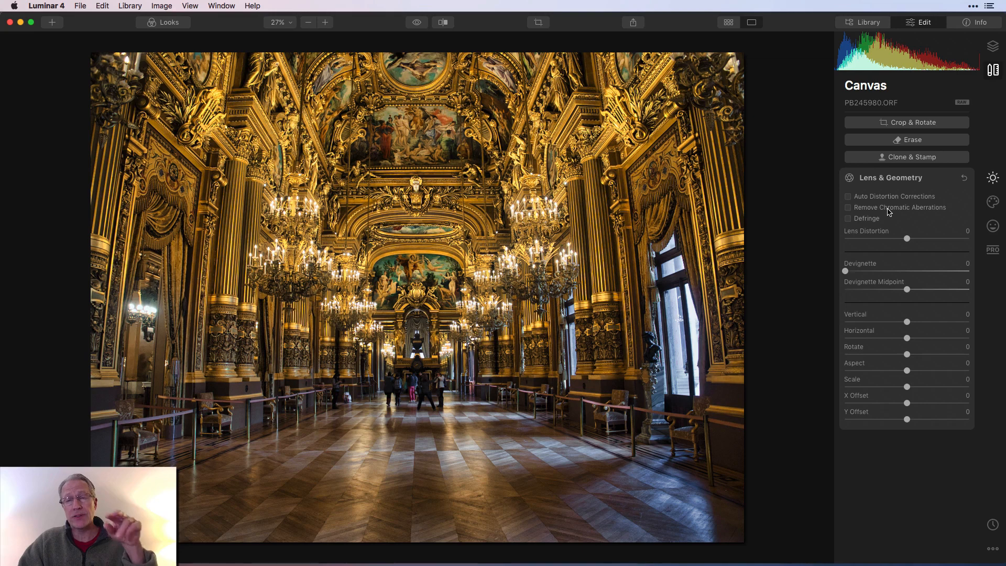
# Try Auto Distortion Corrections on the photo and switch it off again
pyautogui.click(848, 197)
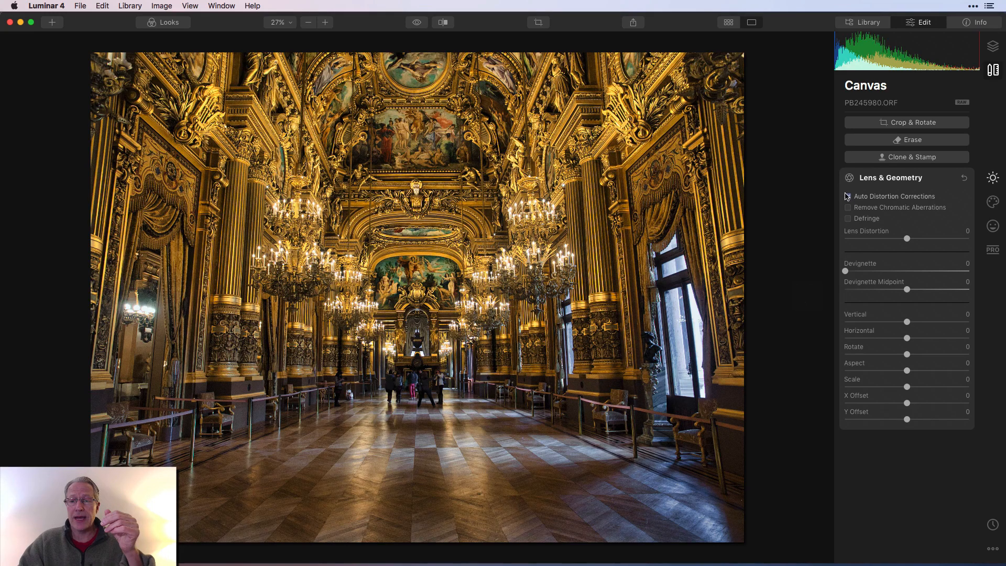
pyautogui.click(417, 24)
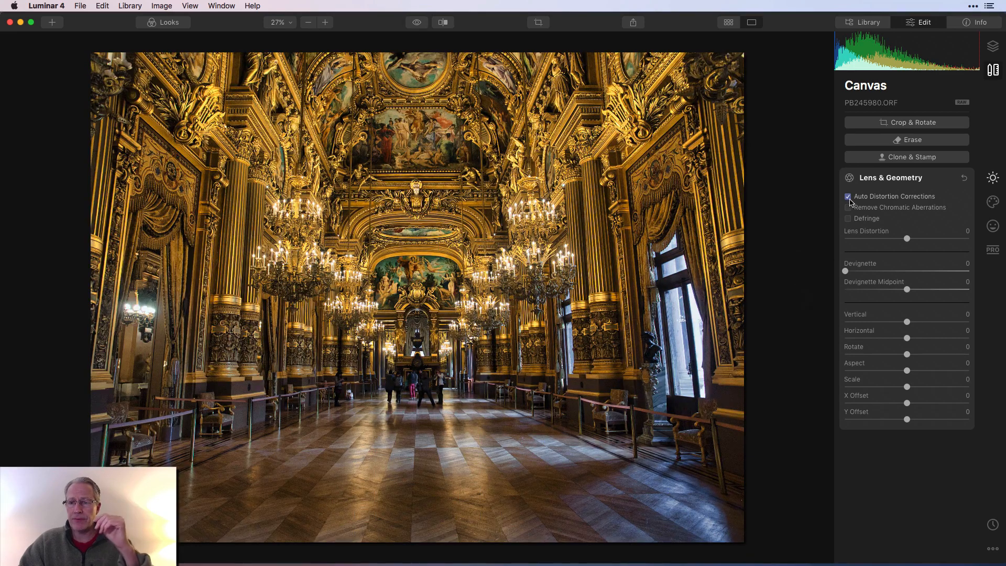
pyautogui.click(849, 197)
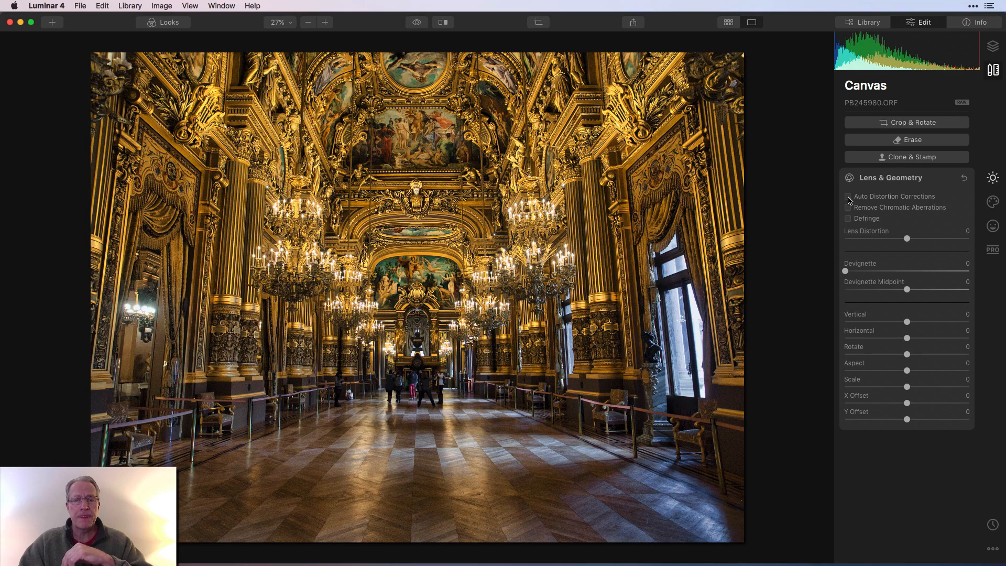
pyautogui.click(849, 197)
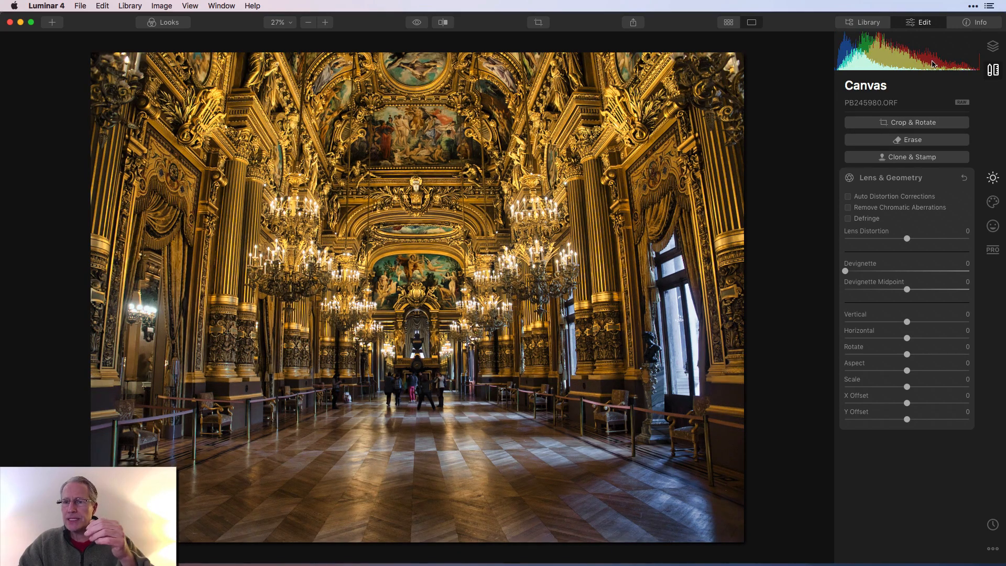
# Check the photo's camera and lens information, and toggle Auto Distortion Corrections on and off
pyautogui.click(975, 23)
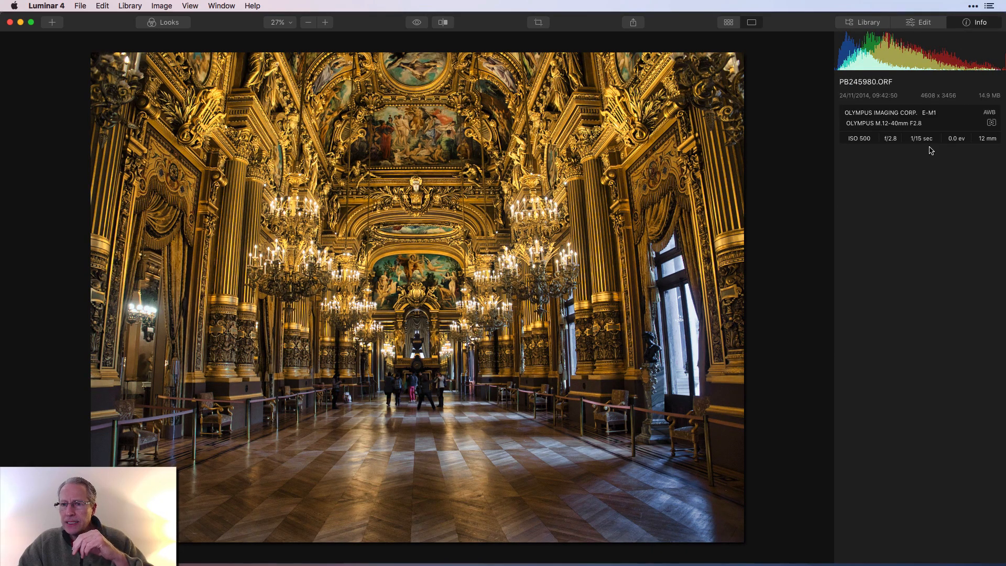
pyautogui.click(923, 26)
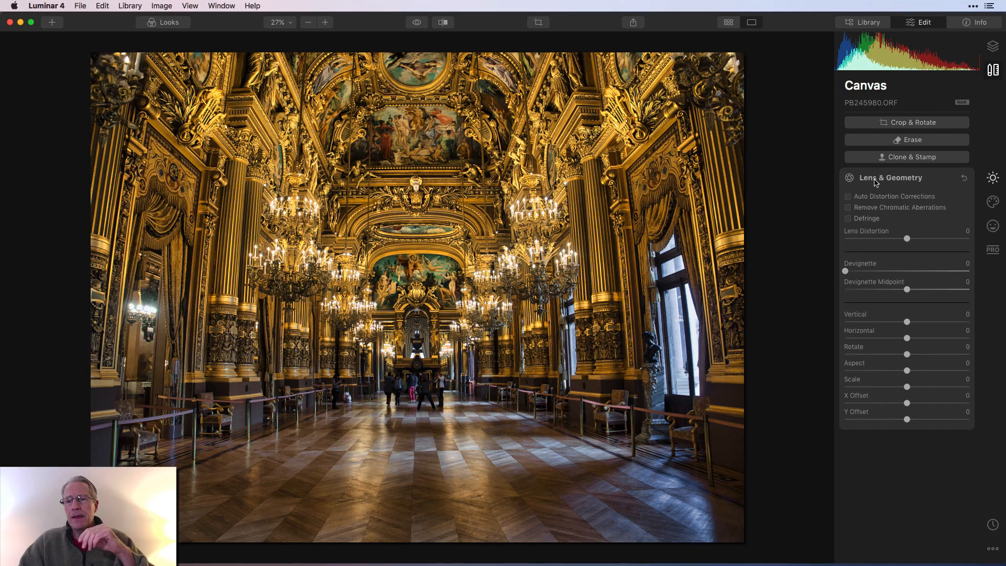
pyautogui.click(849, 198)
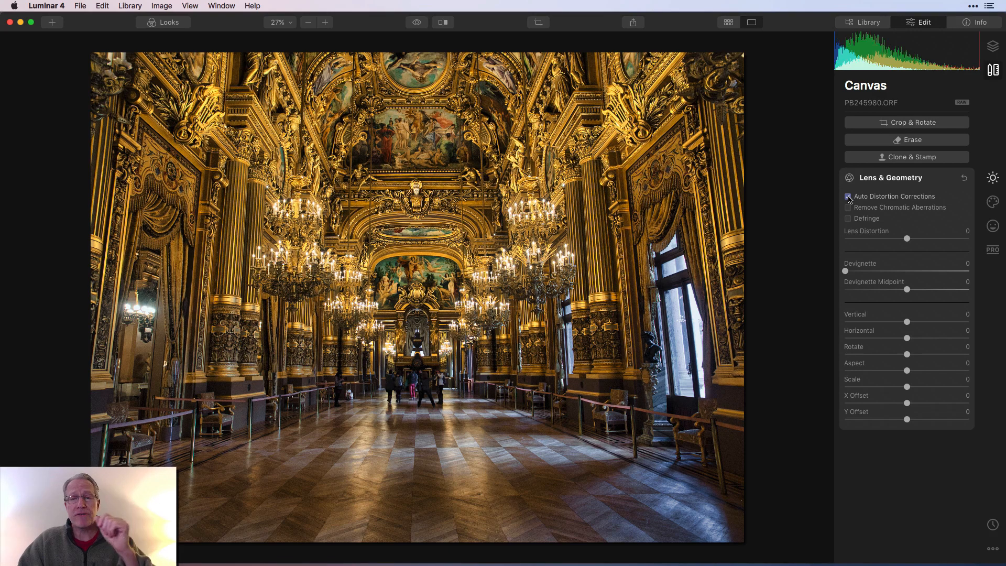
pyautogui.click(849, 196)
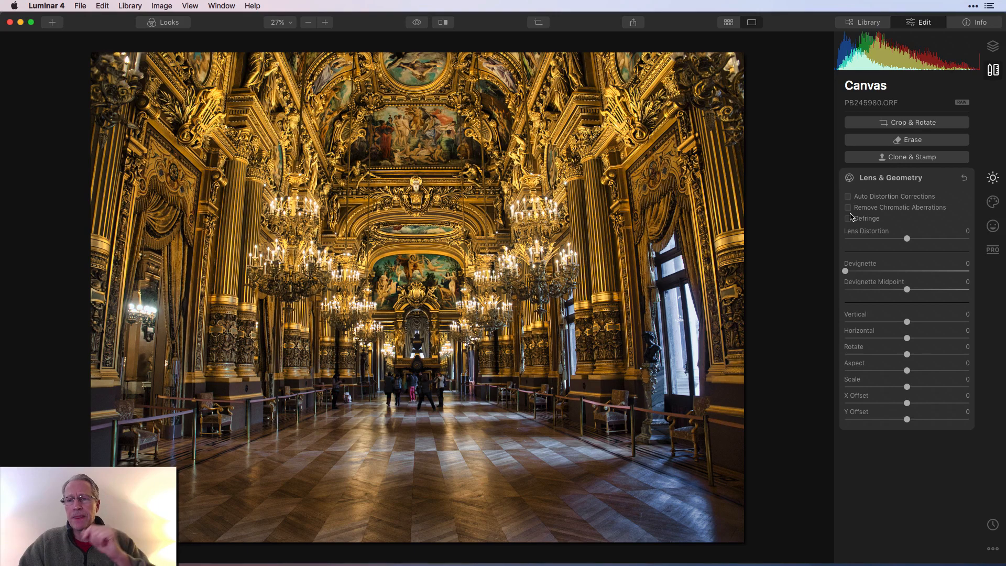
# Try Remove Chromatic Aberrations and Defringe one at a time, switching each off again
pyautogui.click(848, 209)
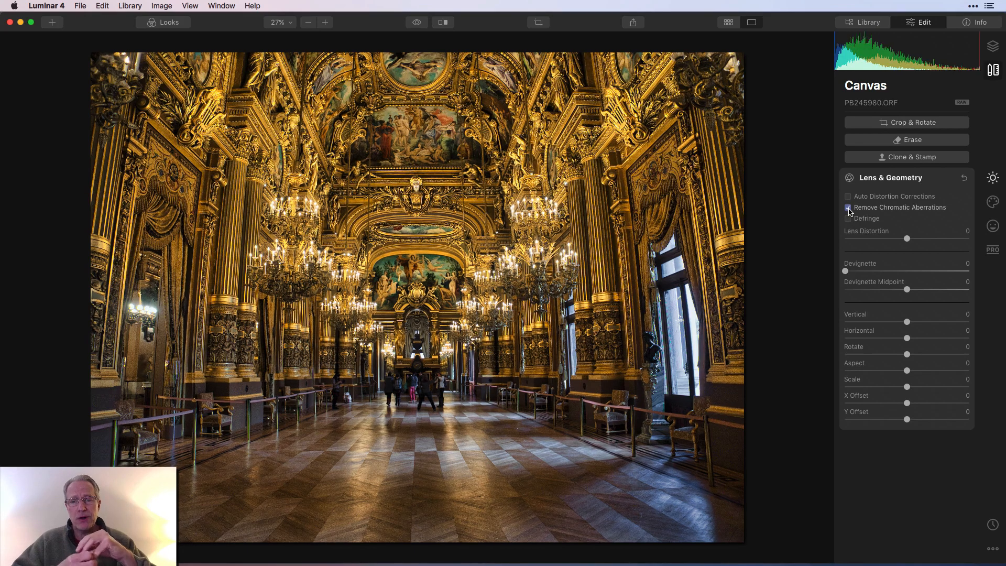
pyautogui.click(849, 208)
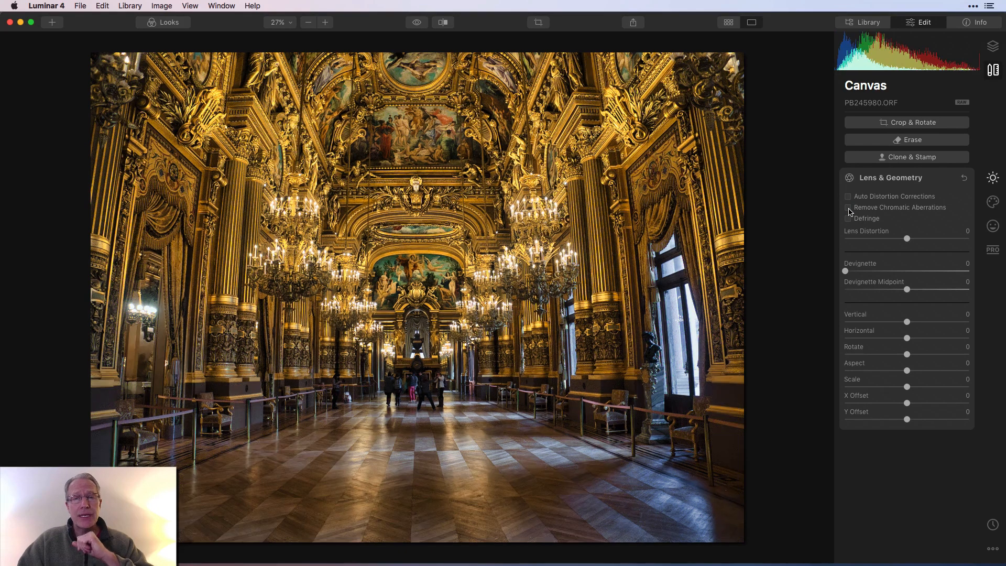
pyautogui.click(848, 219)
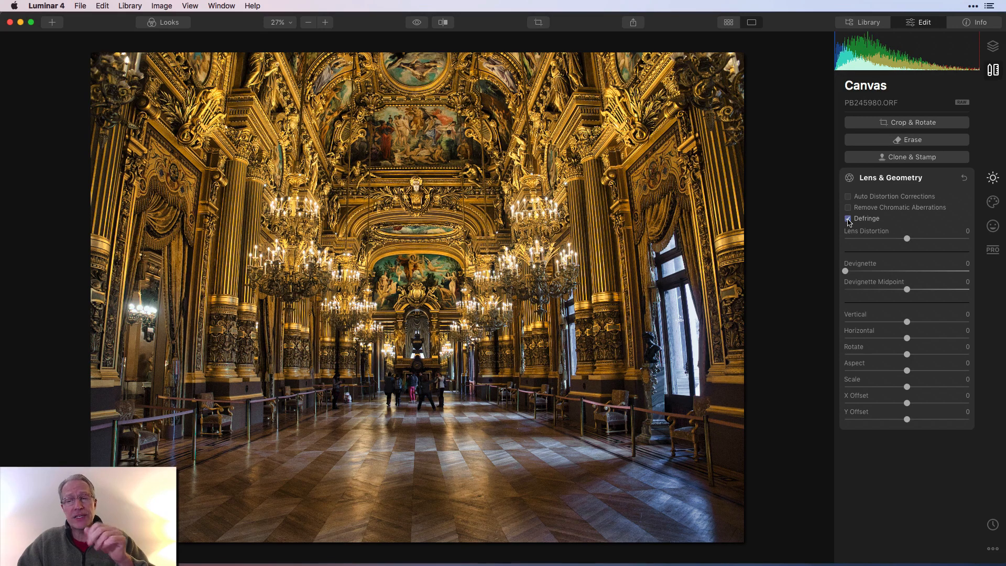
pyautogui.click(849, 219)
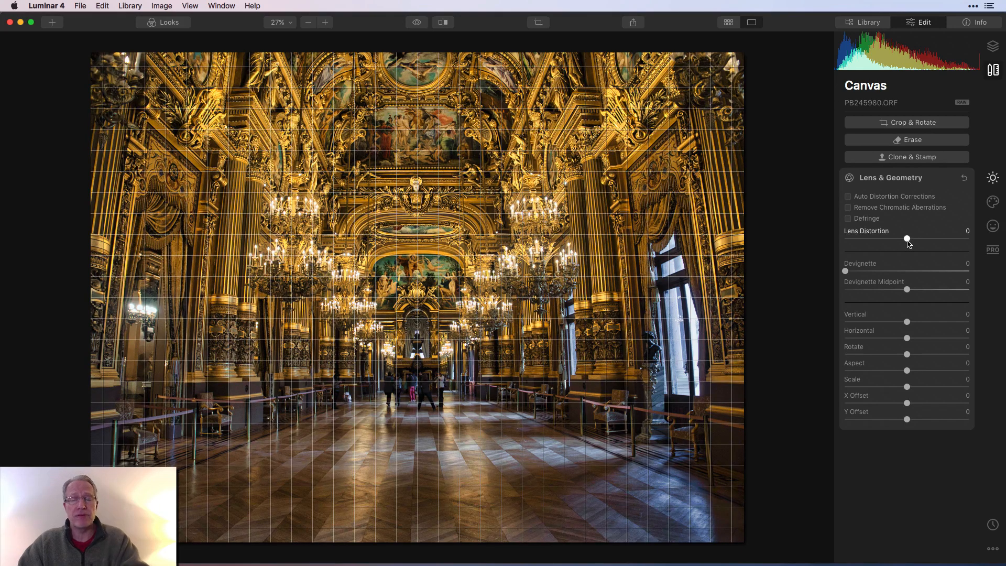
# Try Lens Distortion at 49, 95 and -77 and Devignette at 200, resetting both to 0
pyautogui.moveTo(908, 242); pyautogui.dragTo(942, 240)
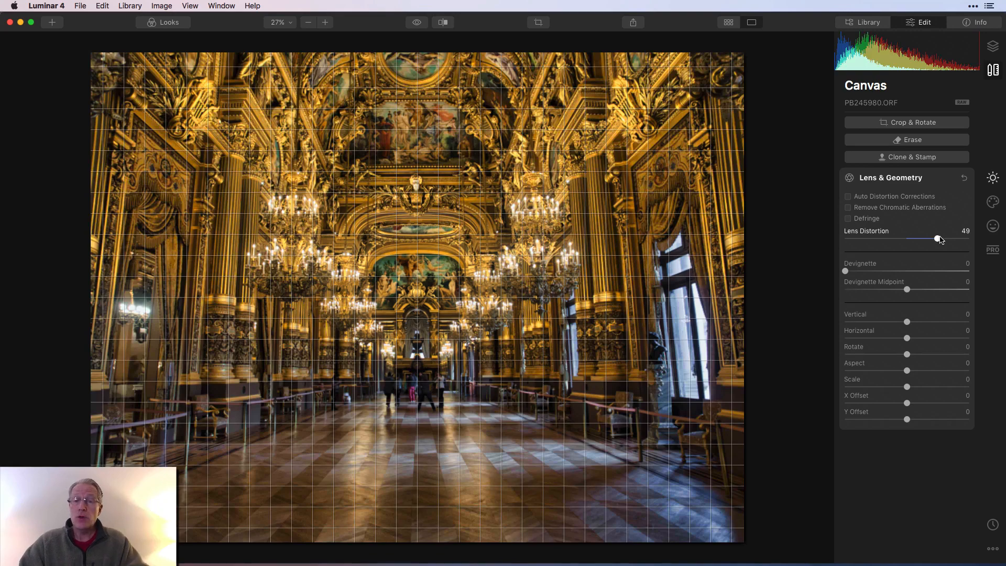
pyautogui.moveTo(941, 240); pyautogui.dragTo(969, 238)
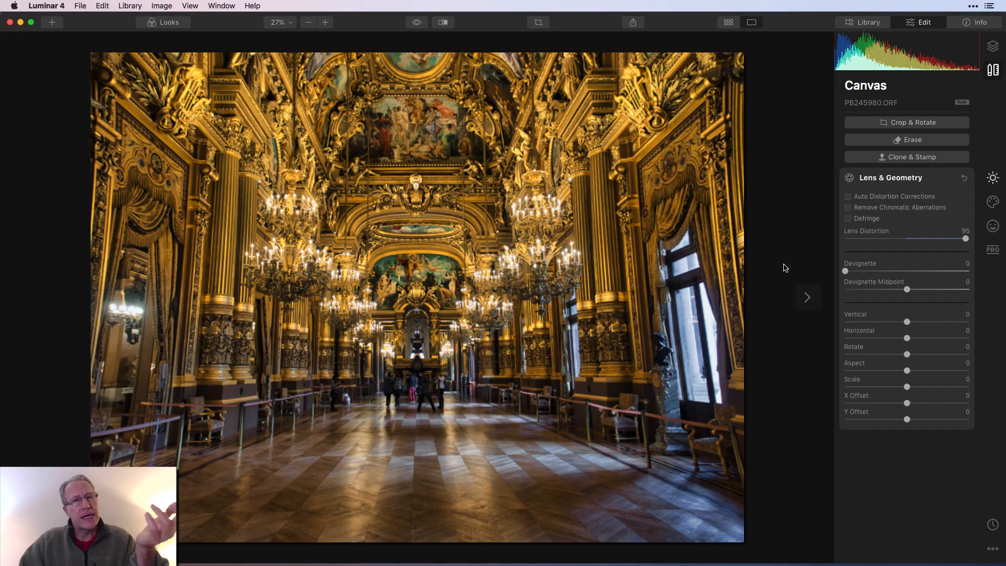
pyautogui.doubleClick(880, 235)
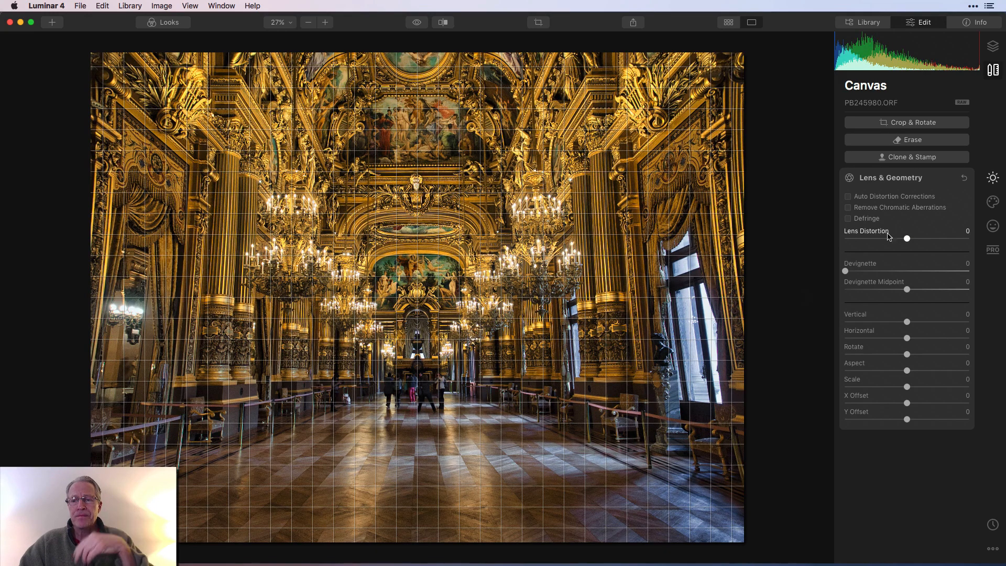
pyautogui.moveTo(898, 241); pyautogui.dragTo(860, 242)
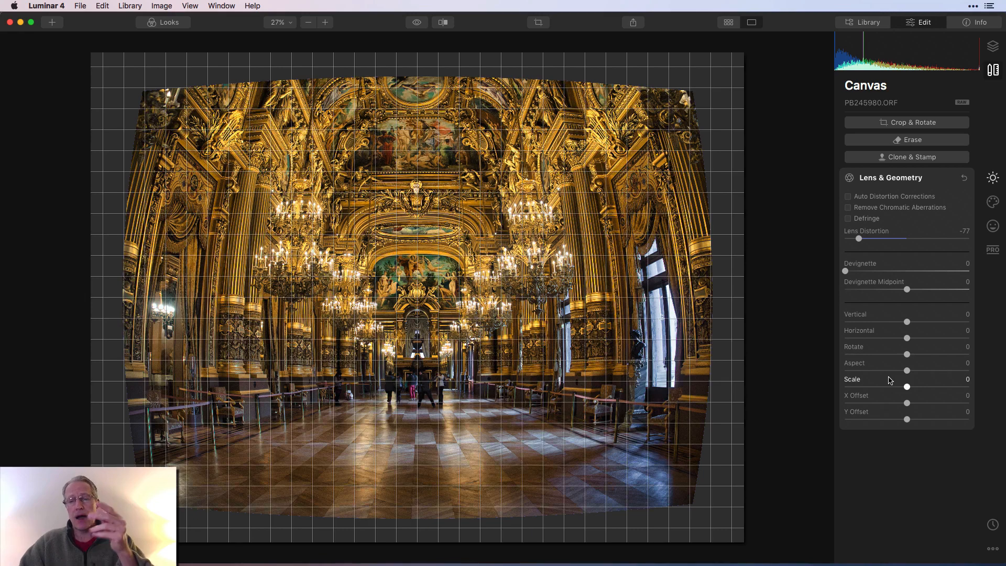
pyautogui.doubleClick(872, 231)
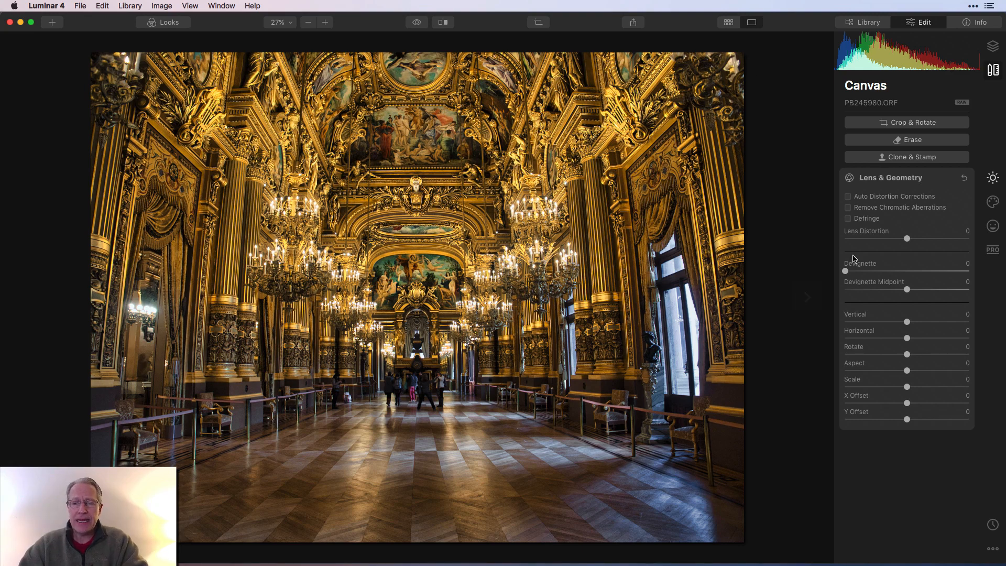
pyautogui.moveTo(846, 272); pyautogui.dragTo(967, 271)
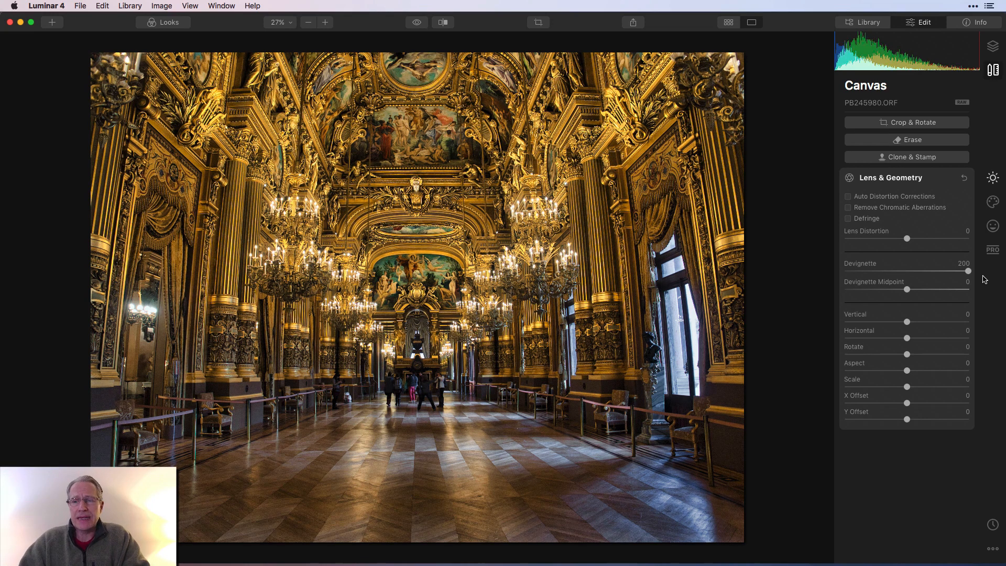
pyautogui.doubleClick(868, 266)
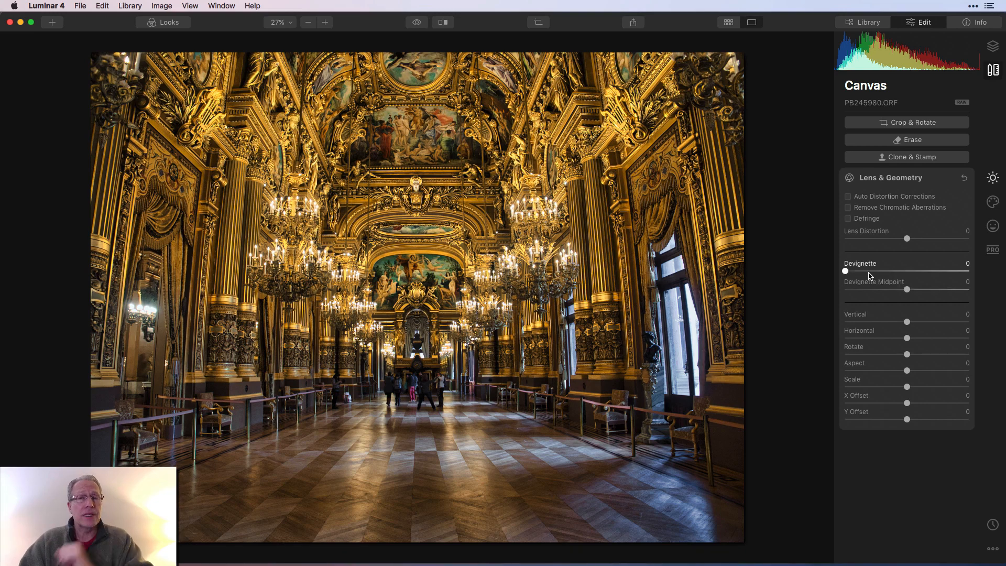
# Enable Auto Distortion Corrections for the photo
pyautogui.click(849, 197)
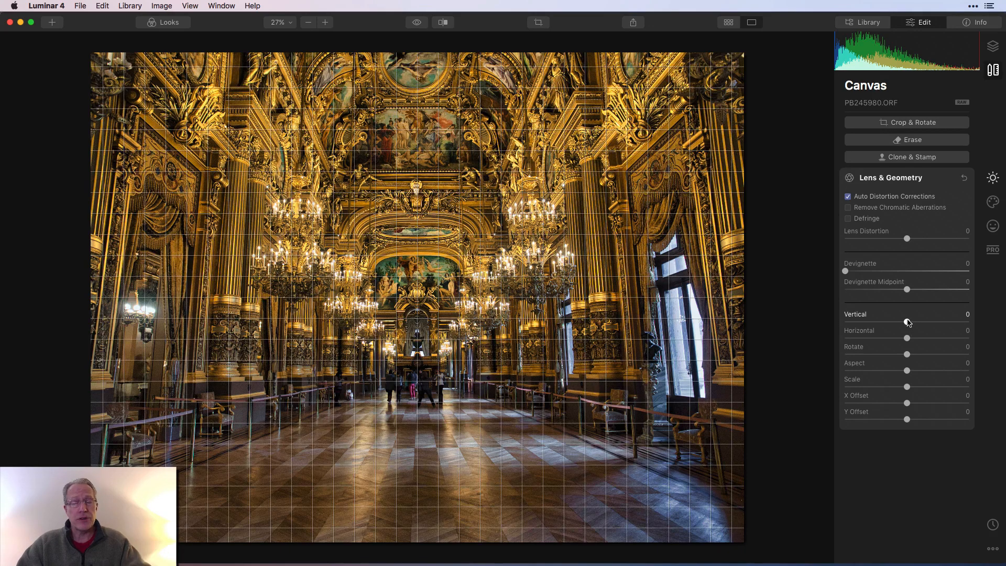
# Try Vertical corrections of -16 and -22 and a Horizontal correction of 1, returning both to 0
pyautogui.moveTo(907, 322)
pyautogui.mouseDown()
pyautogui.moveTo(930, 323)
pyautogui.moveTo(897, 325)
pyautogui.mouseUp()
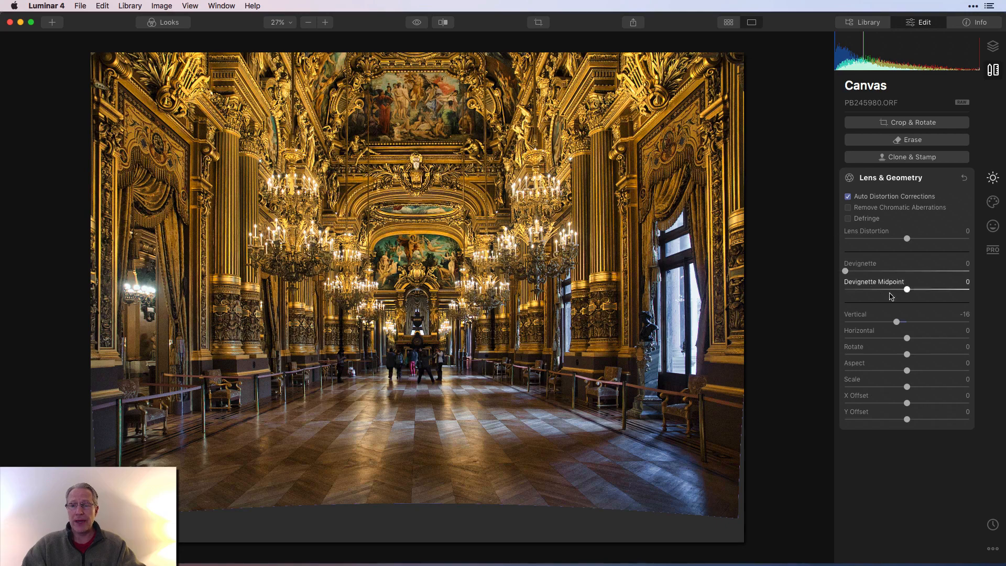
pyautogui.doubleClick(862, 315)
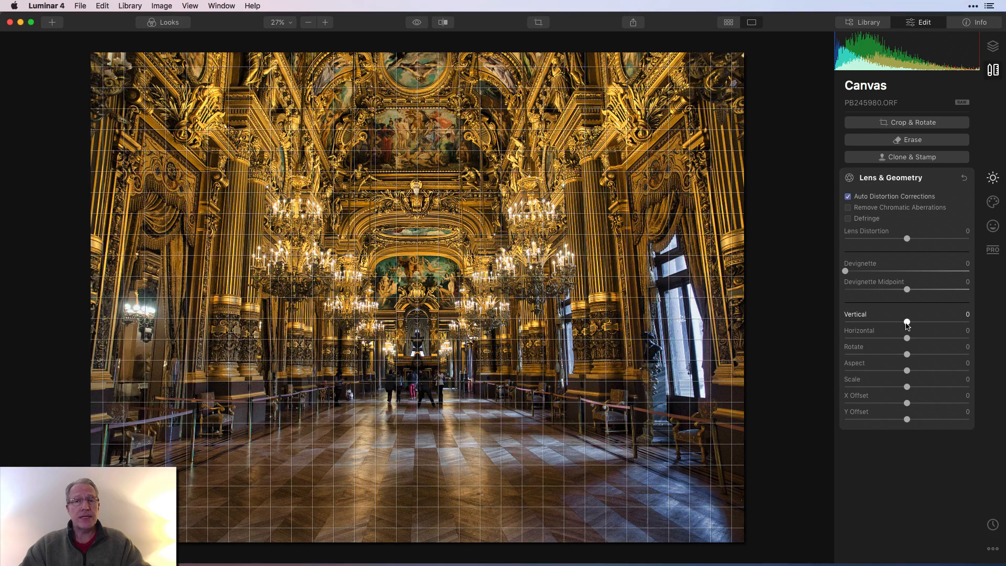
pyautogui.moveTo(907, 325); pyautogui.dragTo(893, 326)
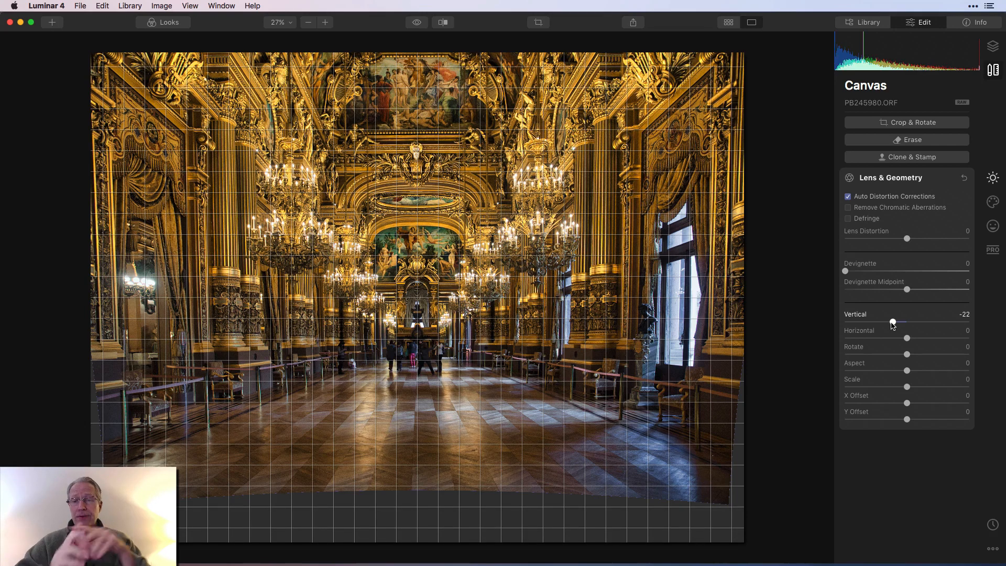
pyautogui.doubleClick(856, 316)
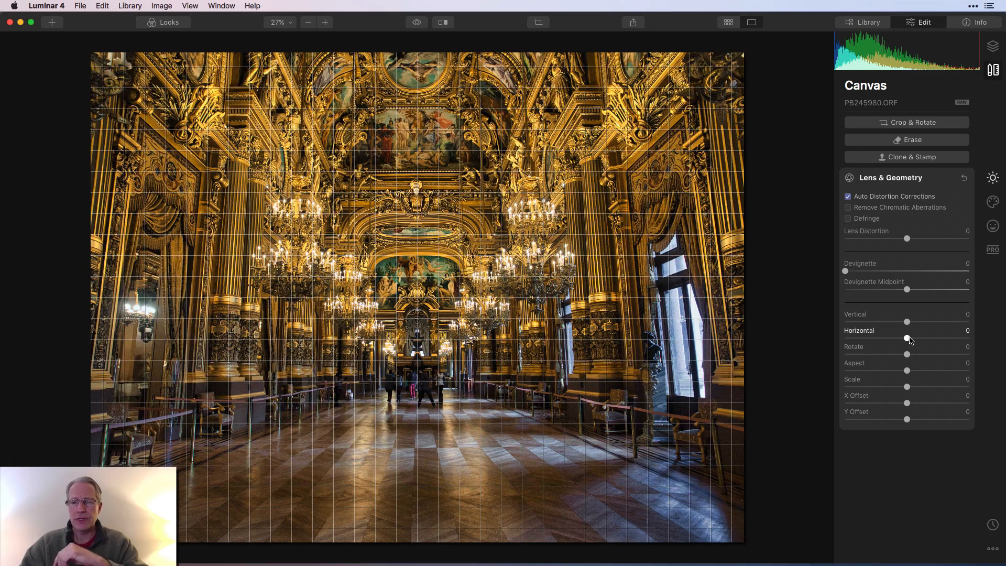
pyautogui.moveTo(908, 339)
pyautogui.mouseDown()
pyautogui.moveTo(893, 341)
pyautogui.moveTo(932, 339)
pyautogui.moveTo(910, 335)
pyautogui.mouseUp()
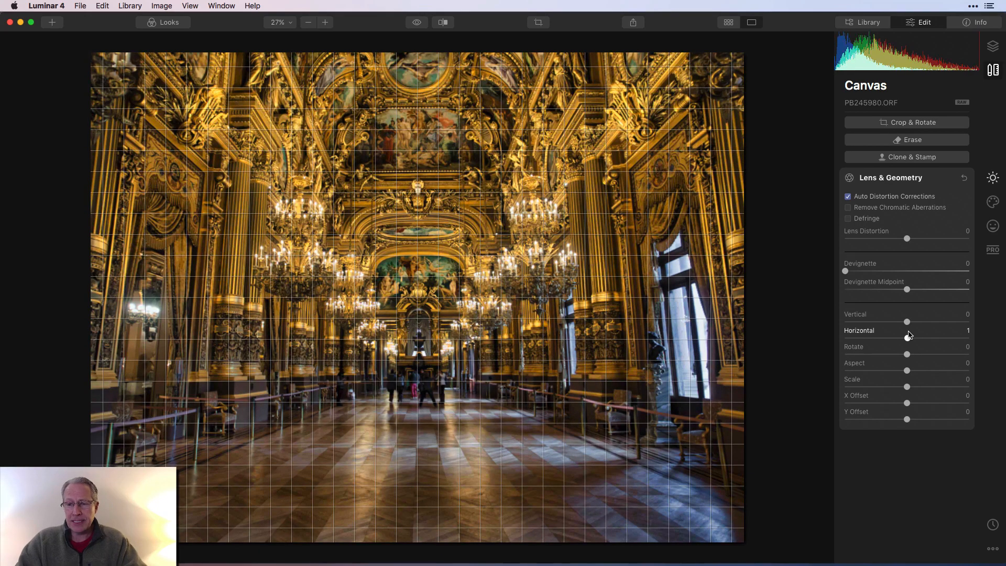
pyautogui.moveTo(909, 332); pyautogui.dragTo(908, 331)
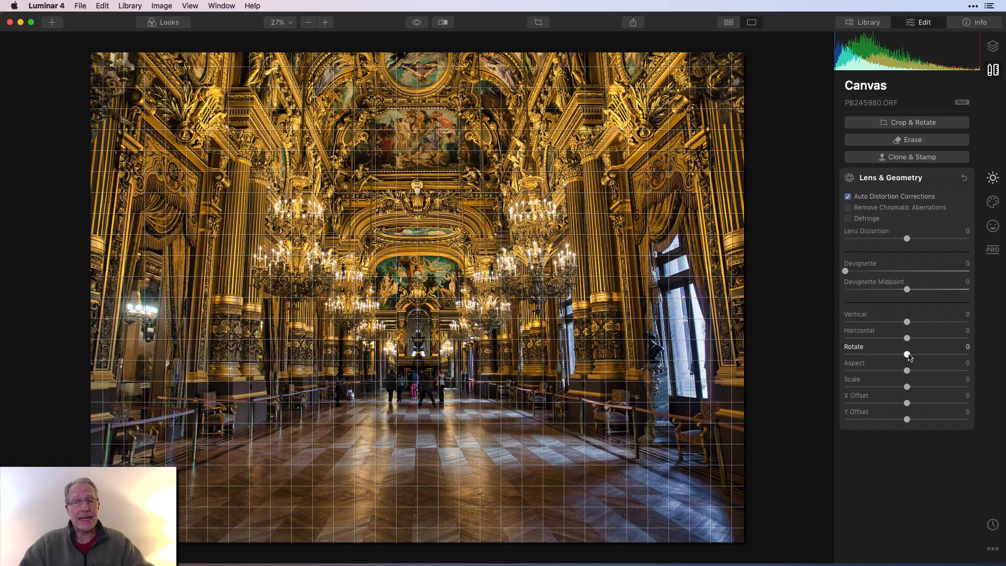
# Try a stronger negative rotation, reset it, and set Rotate to -4
pyautogui.moveTo(909, 356); pyautogui.dragTo(881, 355)
pyautogui.doubleClick(857, 350)
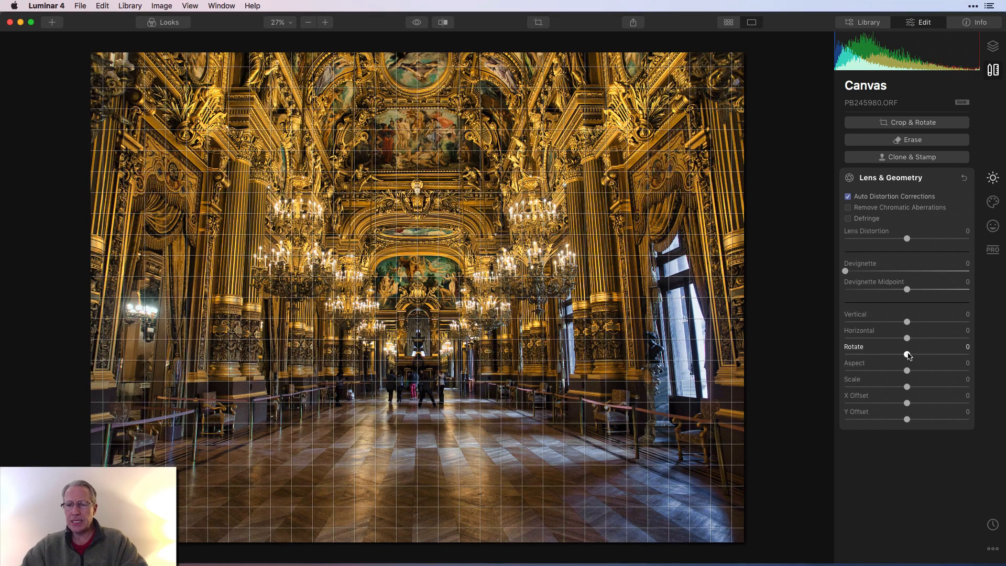
pyautogui.moveTo(908, 355); pyautogui.dragTo(907, 357)
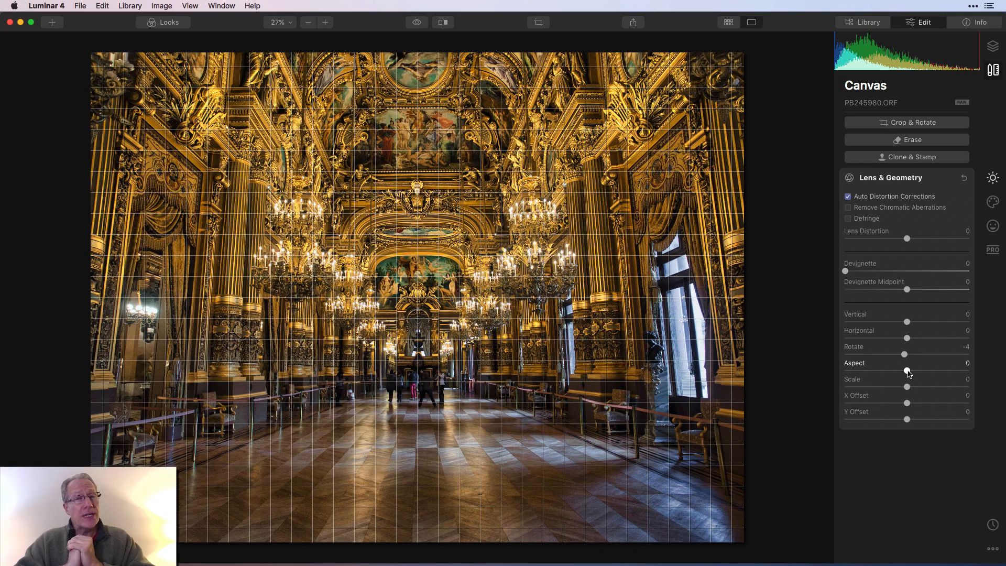
# Try Aspect at 62 and -51, and set it to -37 to widen the photo
pyautogui.moveTo(908, 372); pyautogui.dragTo(948, 373)
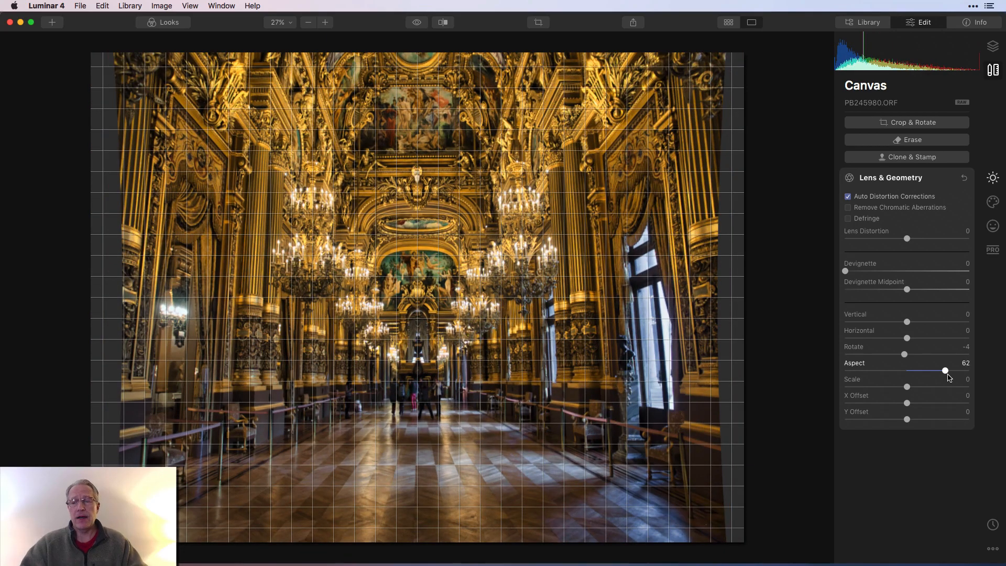
pyautogui.moveTo(945, 372); pyautogui.dragTo(875, 369)
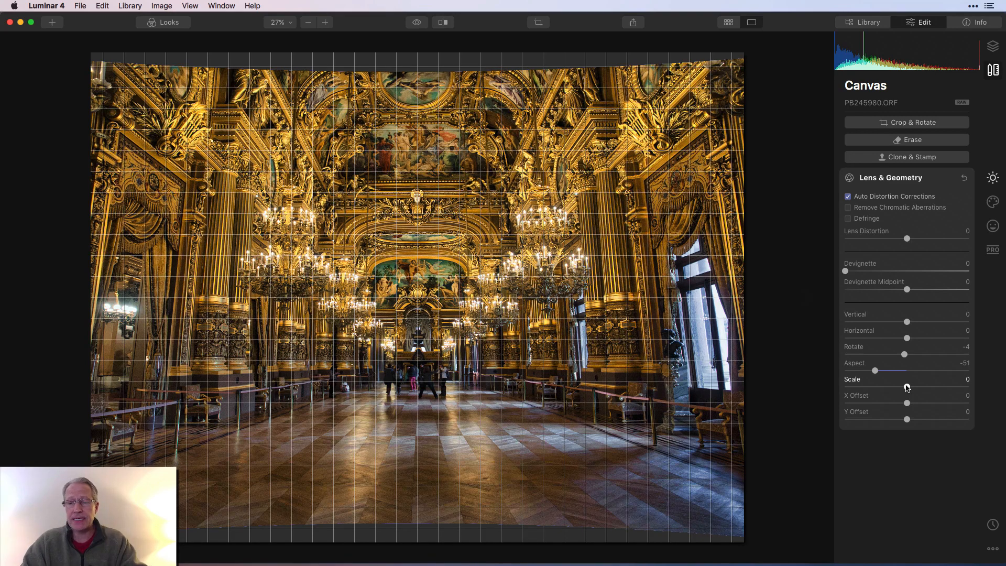
pyautogui.moveTo(875, 370); pyautogui.dragTo(884, 370)
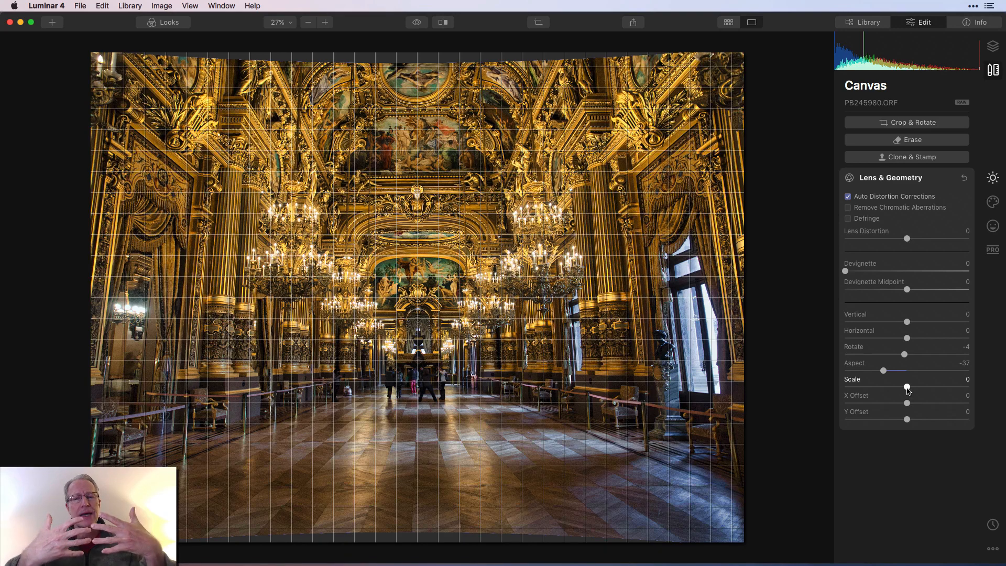
# Set Scale to 48 so the photo fills the empty edges of the canvas
pyautogui.moveTo(907, 388); pyautogui.dragTo(941, 389)
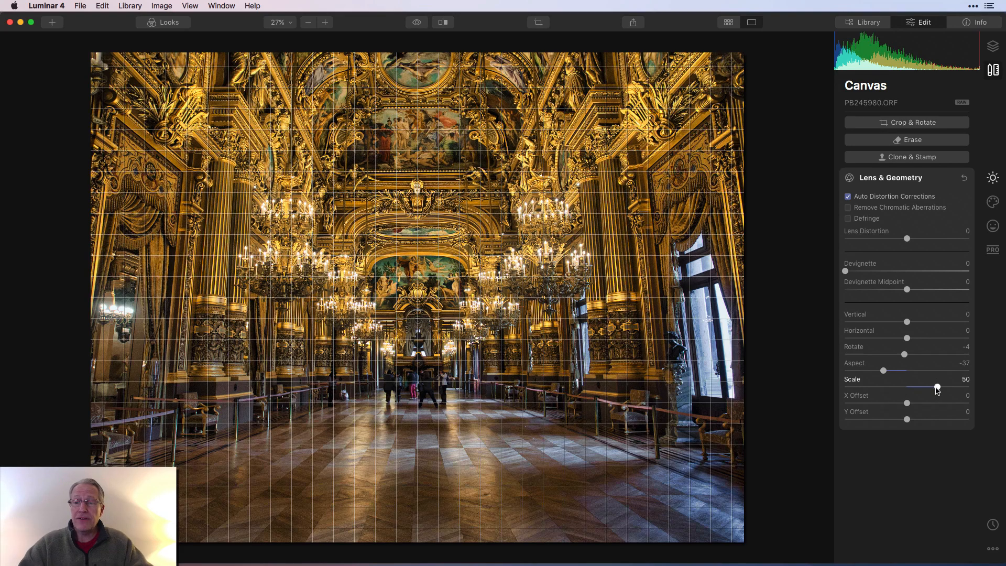
pyautogui.moveTo(938, 387)
pyautogui.mouseDown()
pyautogui.moveTo(853, 387)
pyautogui.moveTo(937, 388)
pyautogui.mouseUp()
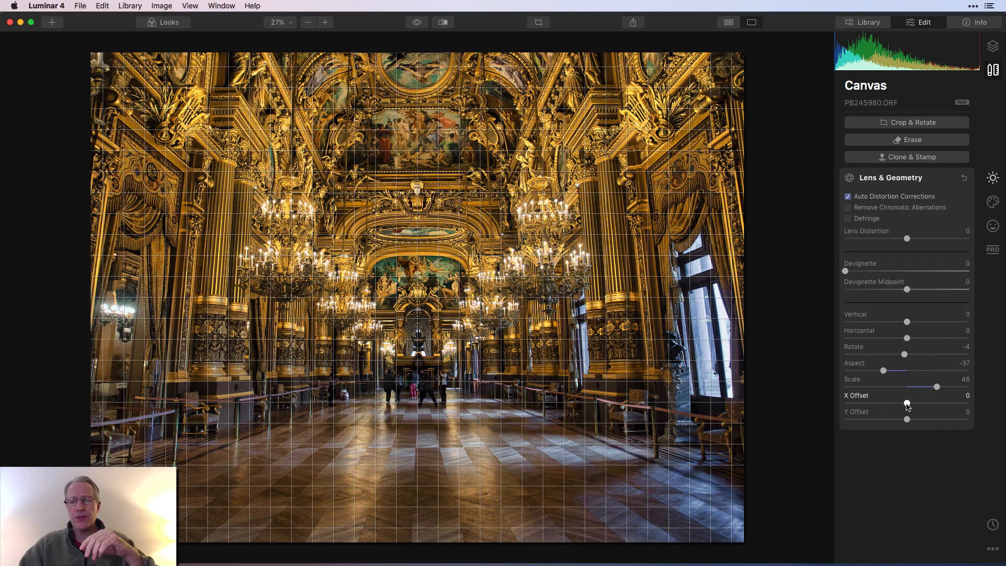
# Try X Offset at -34, -56 and 11 and Y Offset at -54 and 6, and reset both to 0
pyautogui.moveTo(907, 403); pyautogui.dragTo(886, 406)
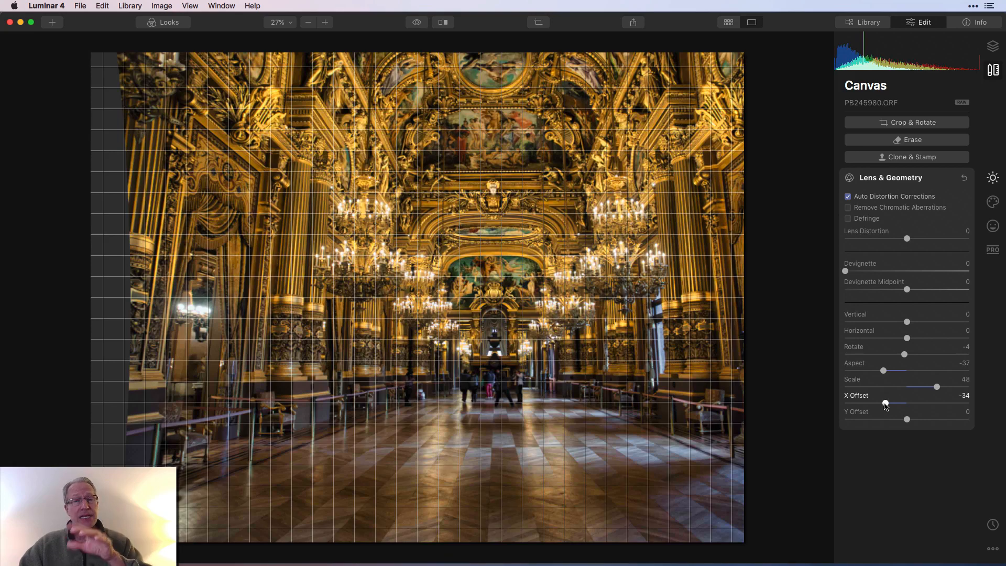
pyautogui.moveTo(886, 405); pyautogui.dragTo(872, 404)
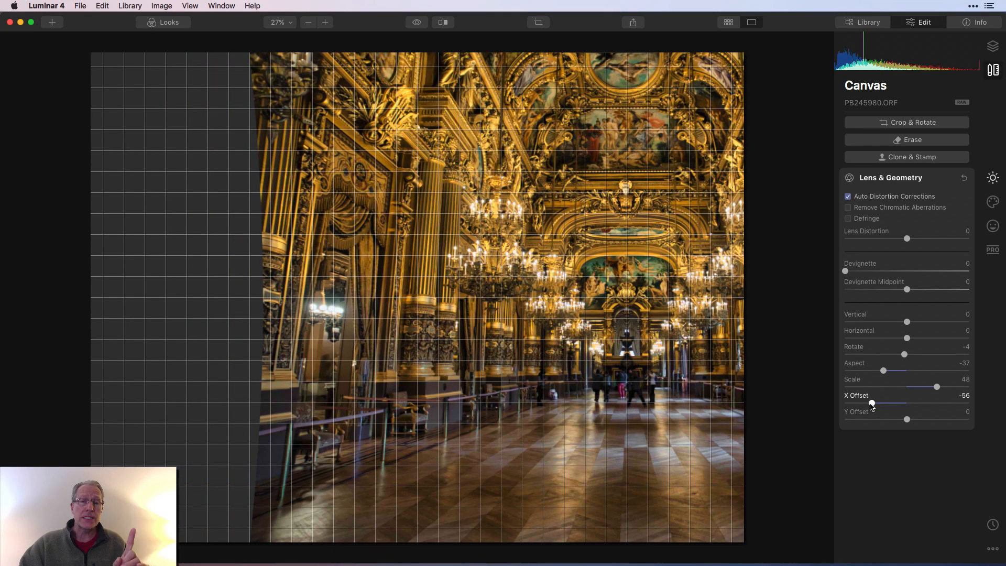
pyautogui.moveTo(872, 406); pyautogui.dragTo(914, 407)
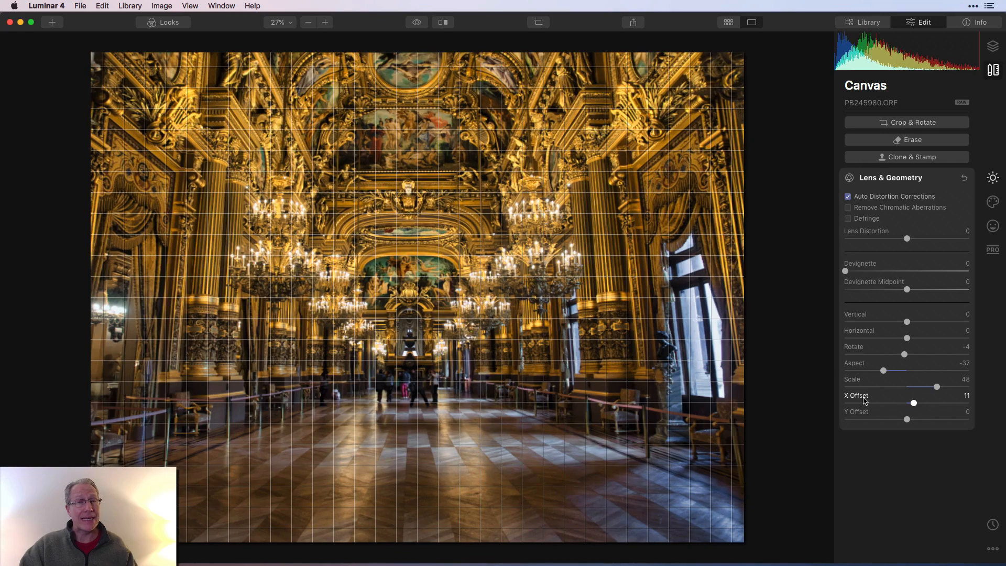
pyautogui.moveTo(908, 420); pyautogui.dragTo(874, 424)
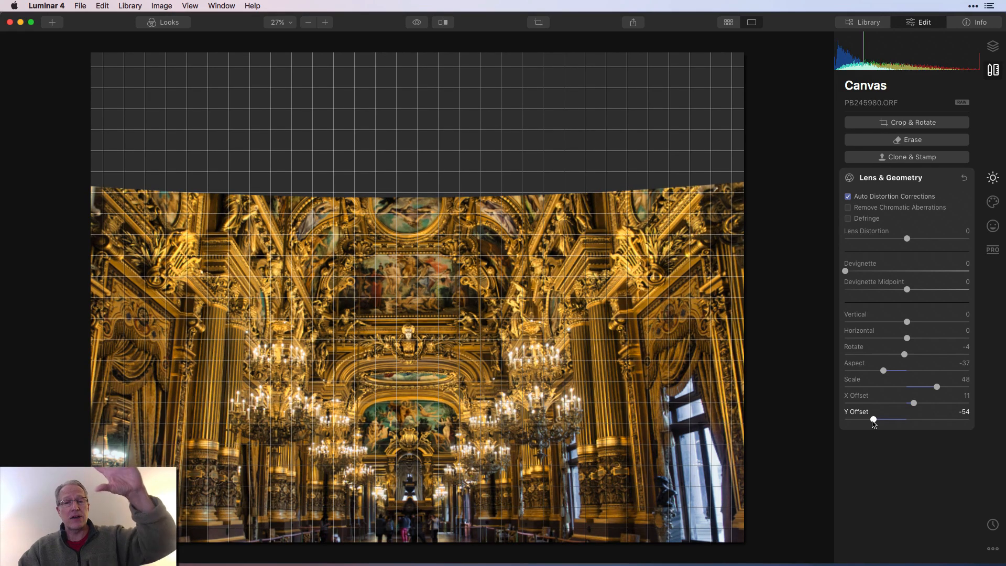
pyautogui.moveTo(873, 422); pyautogui.dragTo(905, 426)
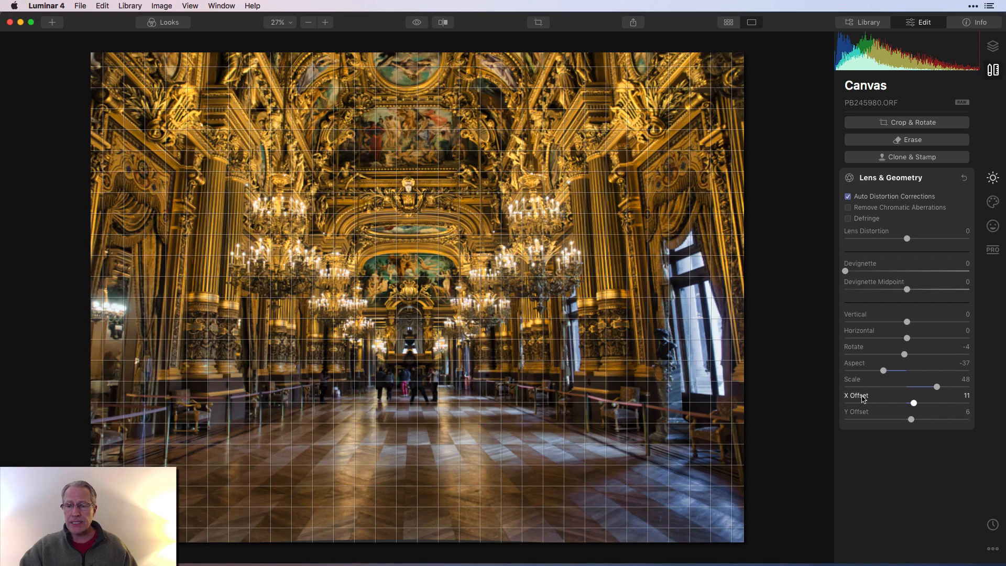
pyautogui.doubleClick(862, 397)
pyautogui.doubleClick(863, 412)
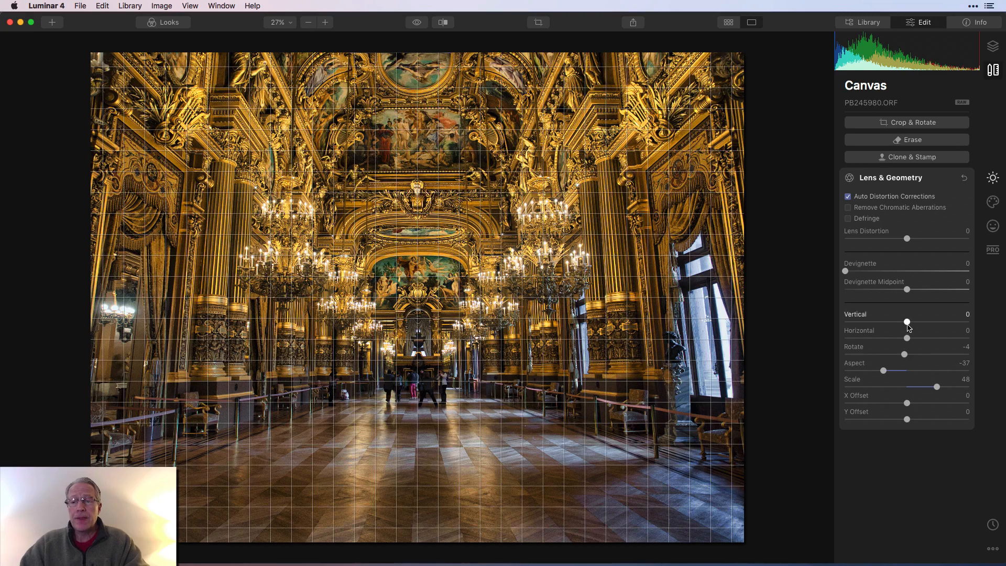
# Set Vertical to -17 to straighten the columns and Y Offset to -30 to cover the gap below the floor
pyautogui.moveTo(907, 325); pyautogui.dragTo(897, 327)
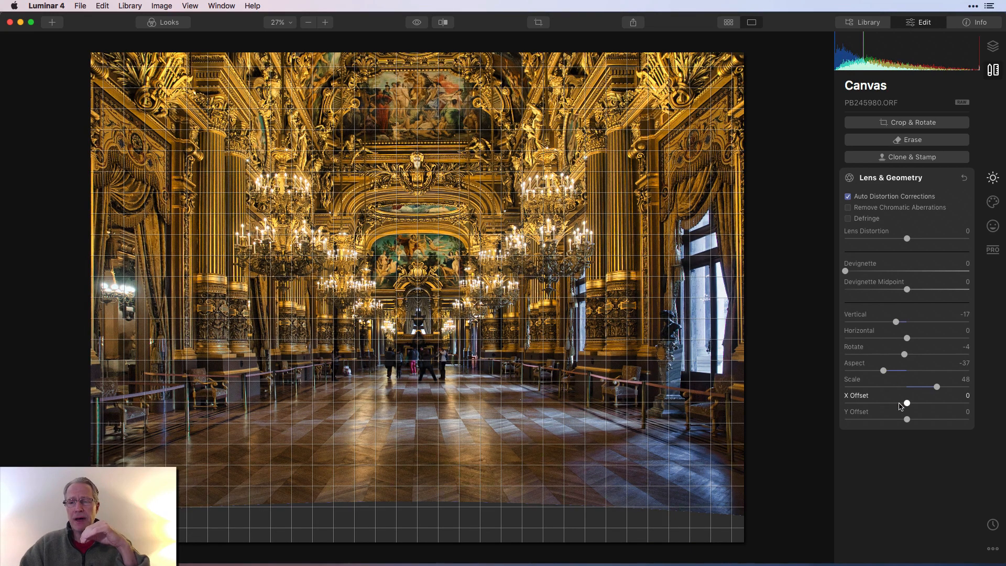
pyautogui.moveTo(907, 421); pyautogui.dragTo(895, 424)
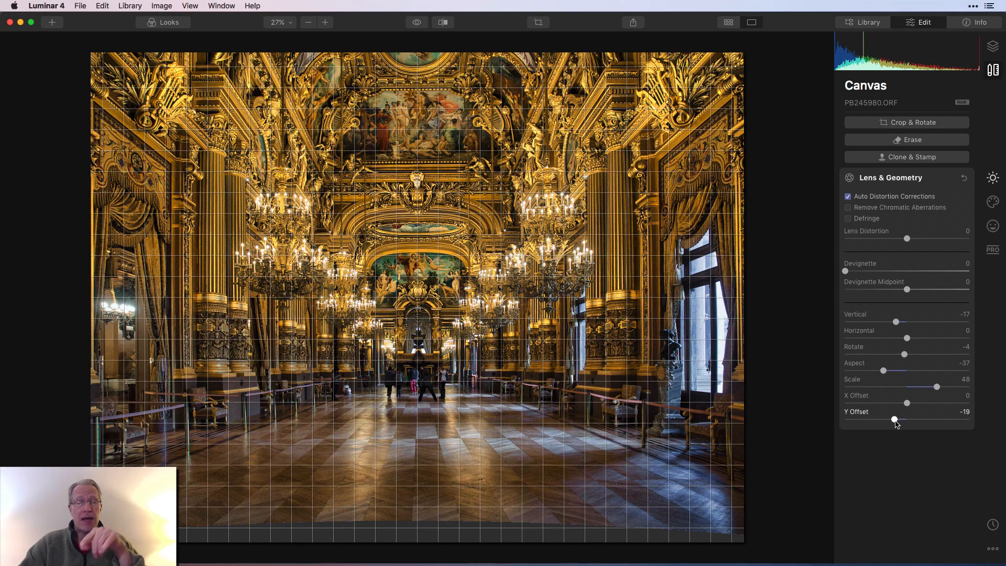
pyautogui.moveTo(897, 424); pyautogui.dragTo(889, 424)
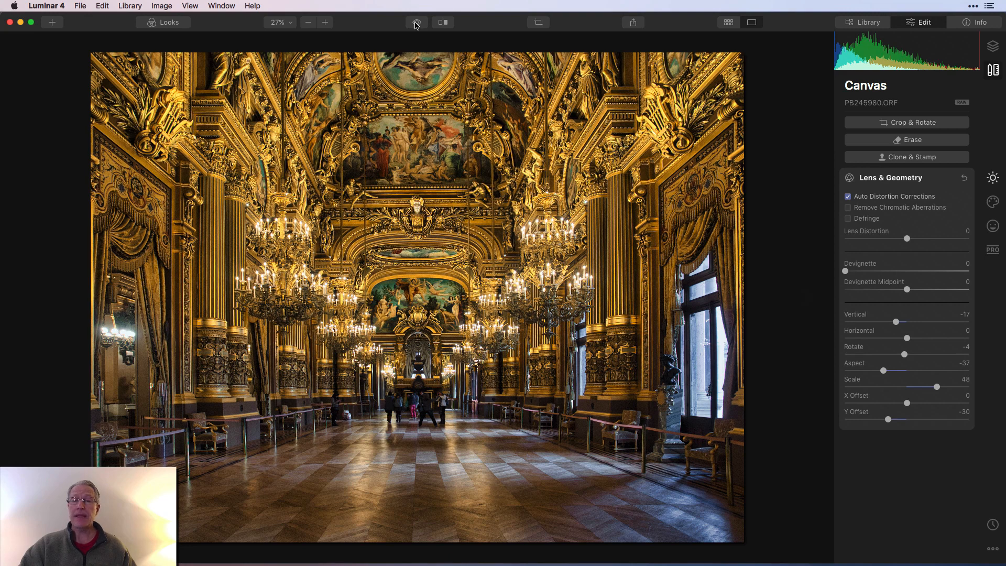
# Compare the original photo with the corrected version twice, ending on the corrected one
pyautogui.click(417, 24)
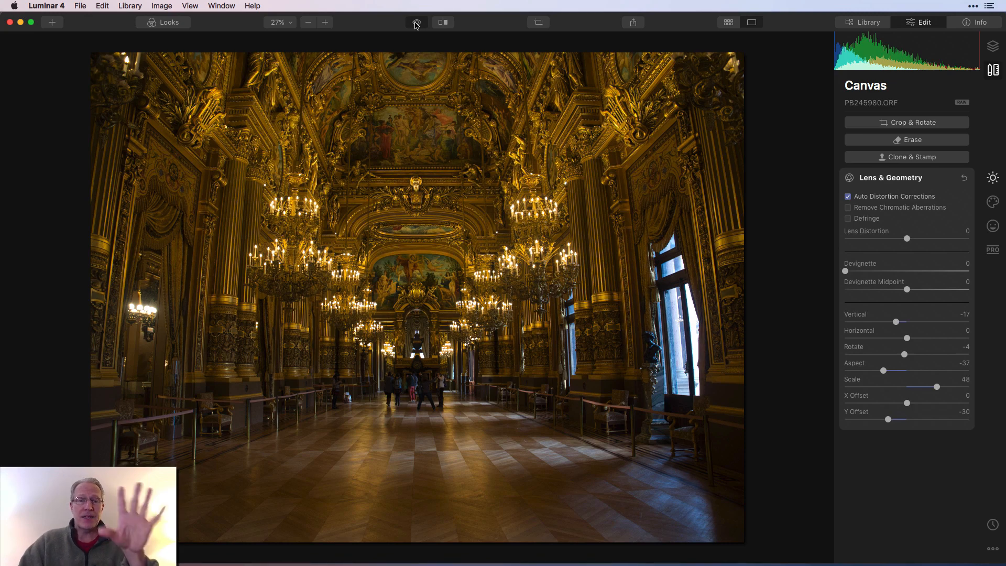
pyautogui.click(417, 25)
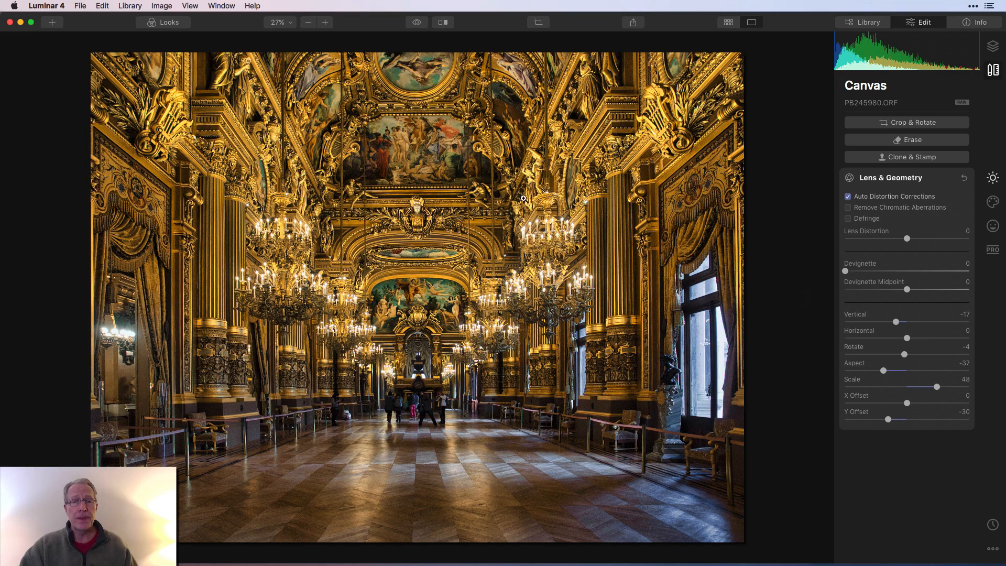
pyautogui.click(416, 22)
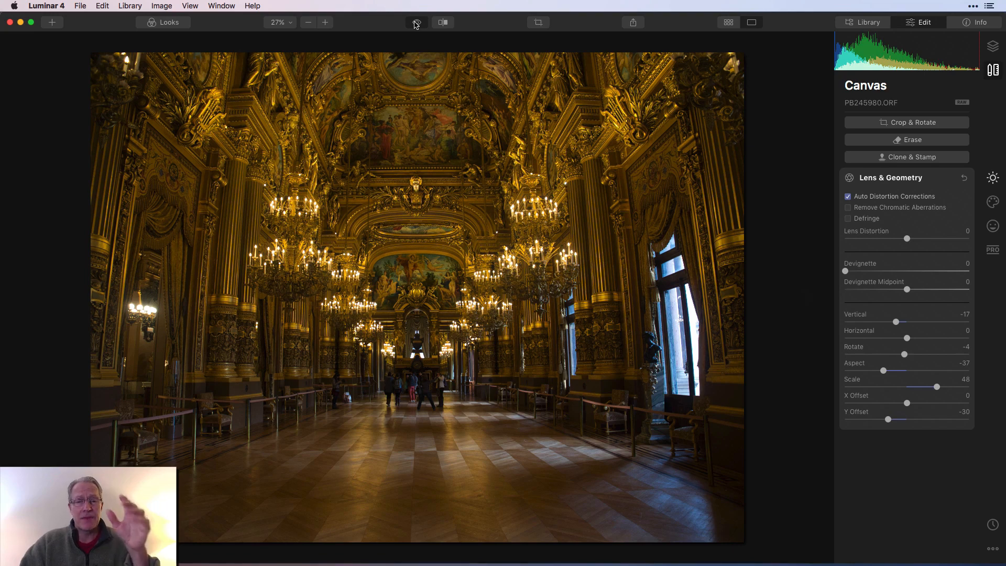
pyautogui.click(416, 24)
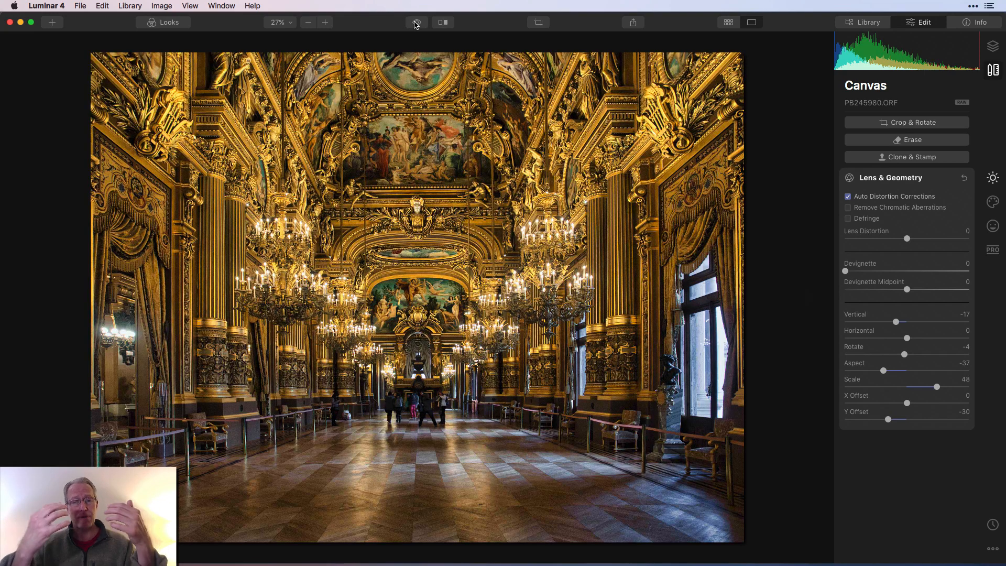